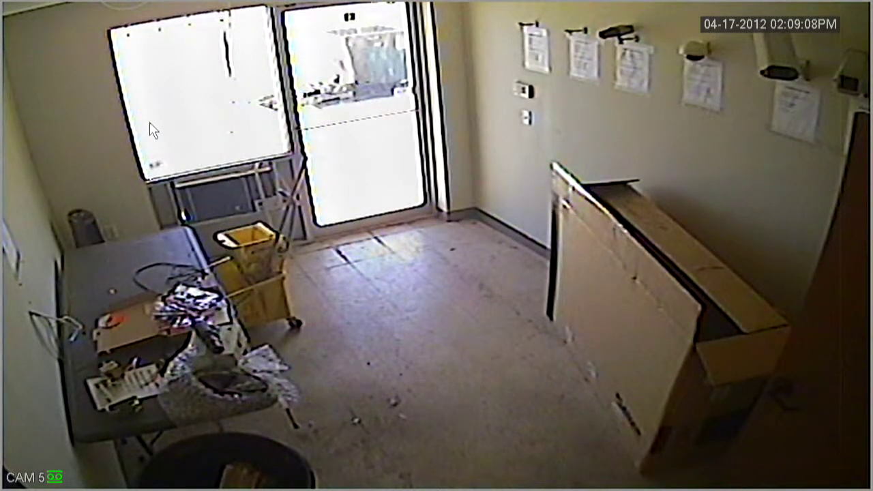
# Step: Bring up the DVR quick menu over CAM 5's full-screen live view
pyautogui.rightClick(167, 180)
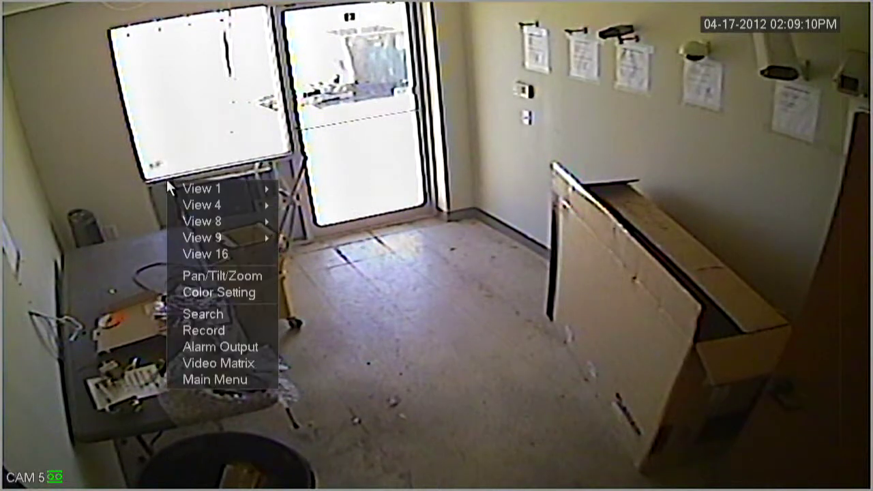
# Step: Go to Main Menu > Setting > Detect to reach the motion-detection settings
pyautogui.click(247, 379)
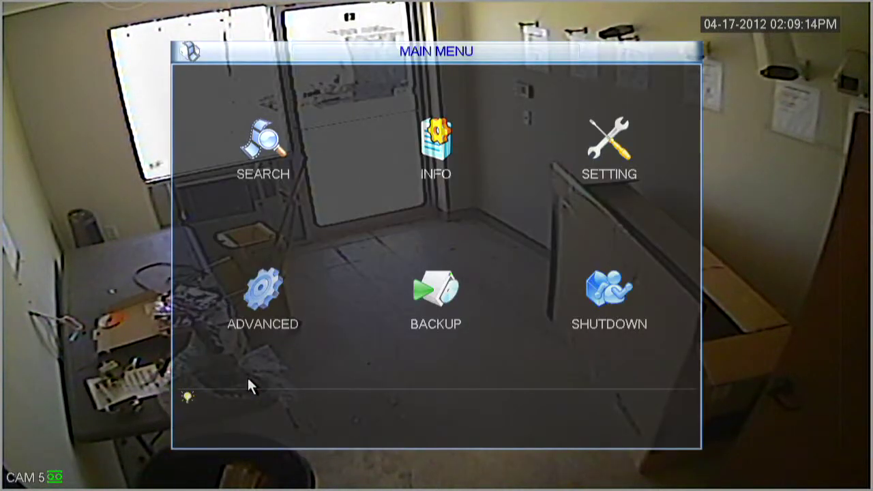
pyautogui.click(620, 165)
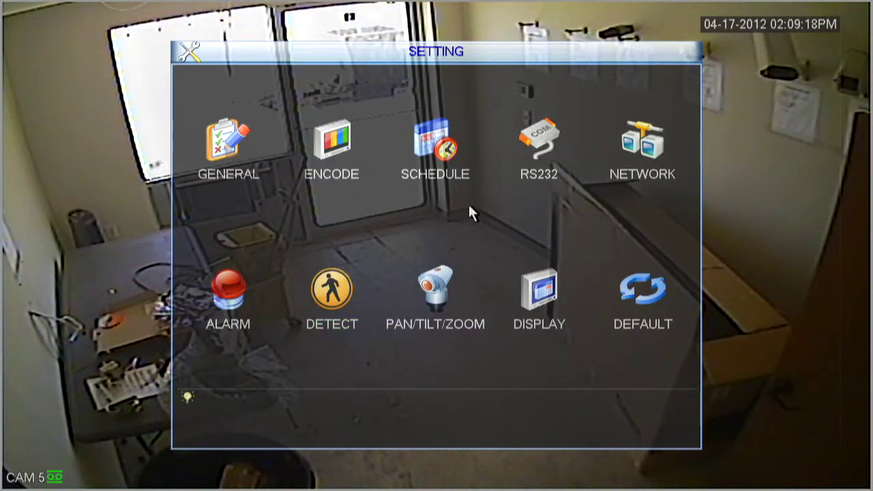
pyautogui.click(332, 300)
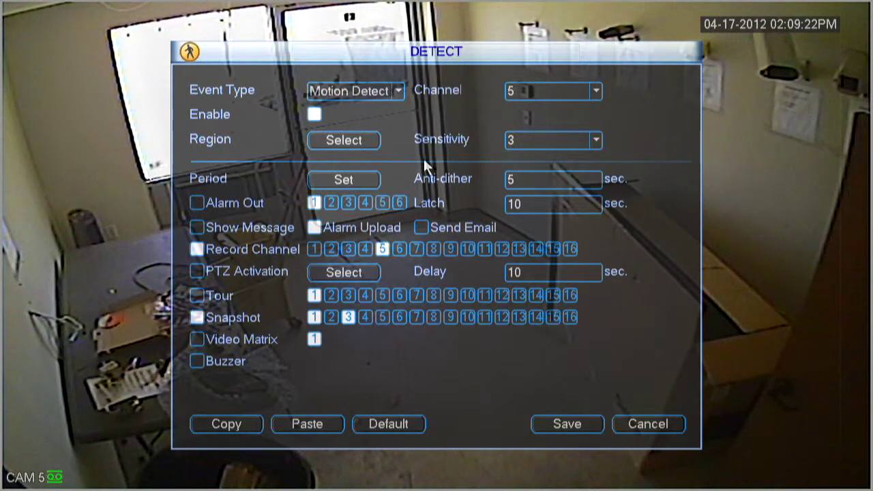
# Step: Keep Channel 5, tick Record Channel 5 on motion, save, and return to the Main Menu
pyautogui.click(589, 91)
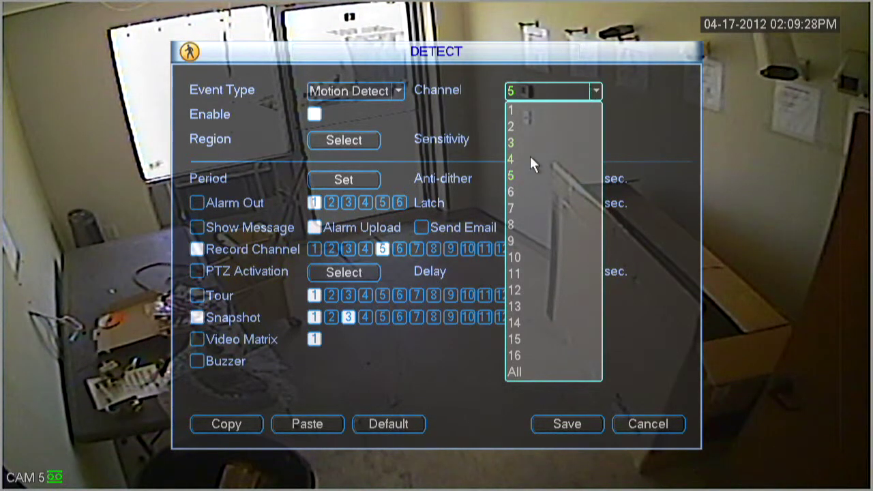
pyautogui.click(517, 176)
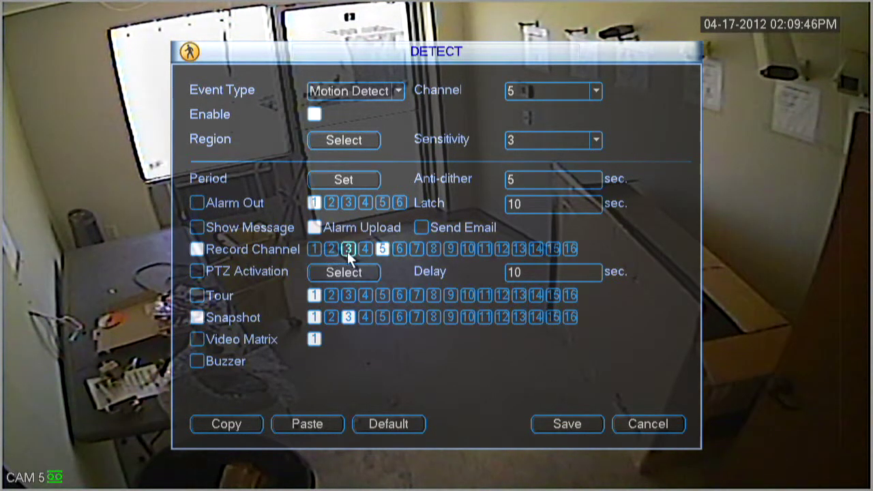
pyautogui.click(384, 250)
pyautogui.click(558, 426)
pyautogui.rightClick(526, 352)
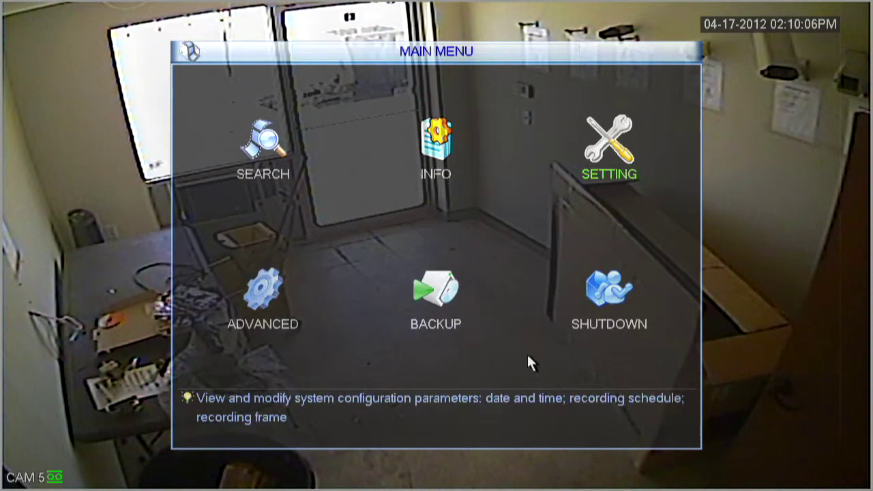
# Step: Return to live view, then reopen Main Menu > Setting > Detect and channel 5's region grid
pyautogui.rightClick(530, 332)
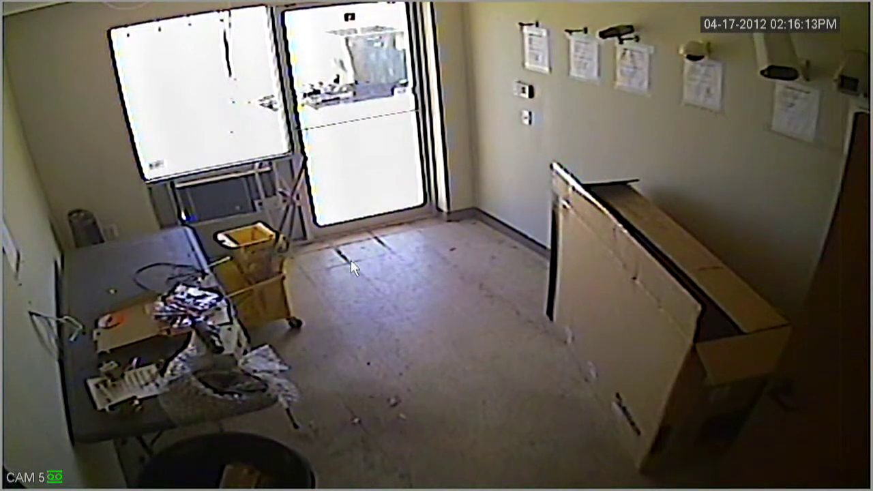
pyautogui.rightClick(350, 190)
pyautogui.moveTo(362, 221)
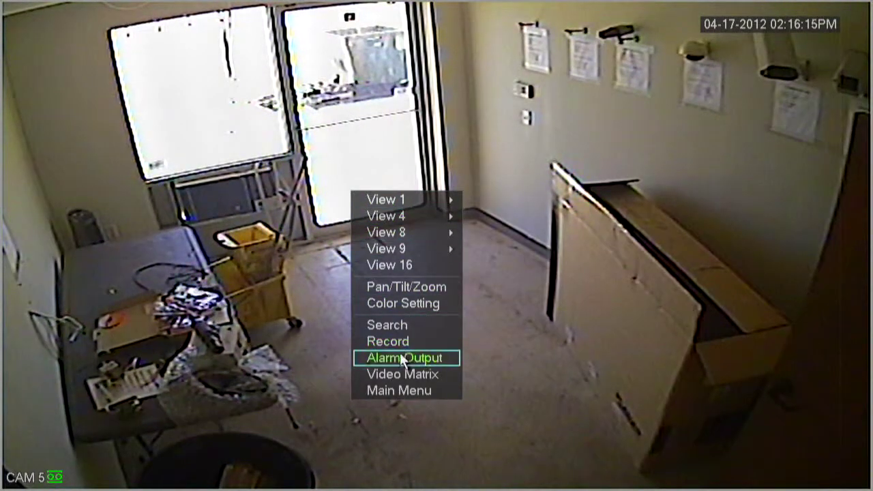
pyautogui.click(409, 393)
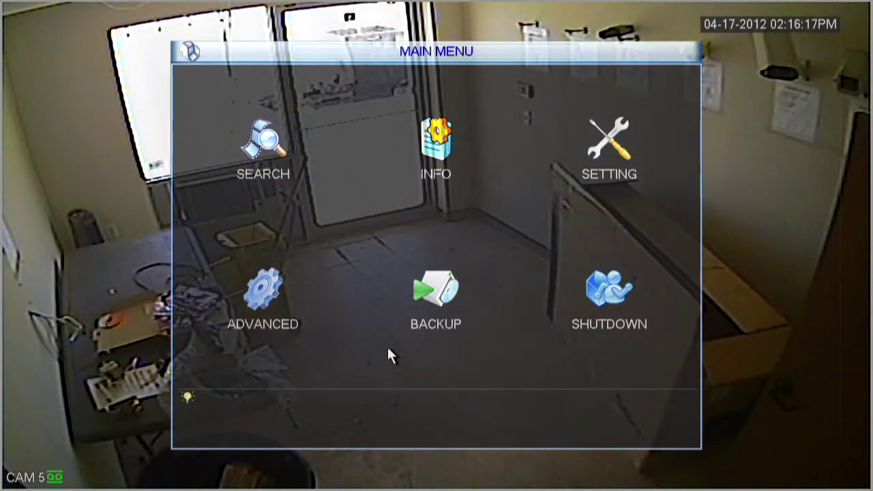
pyautogui.click(607, 145)
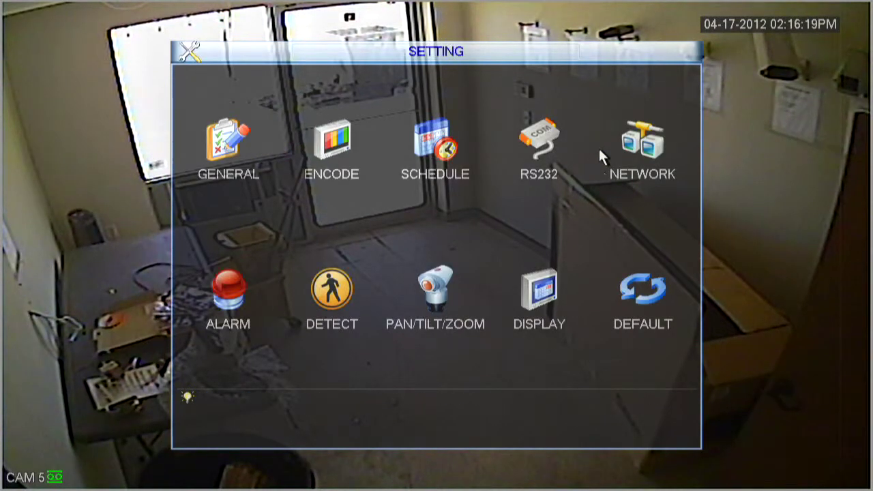
pyautogui.click(332, 292)
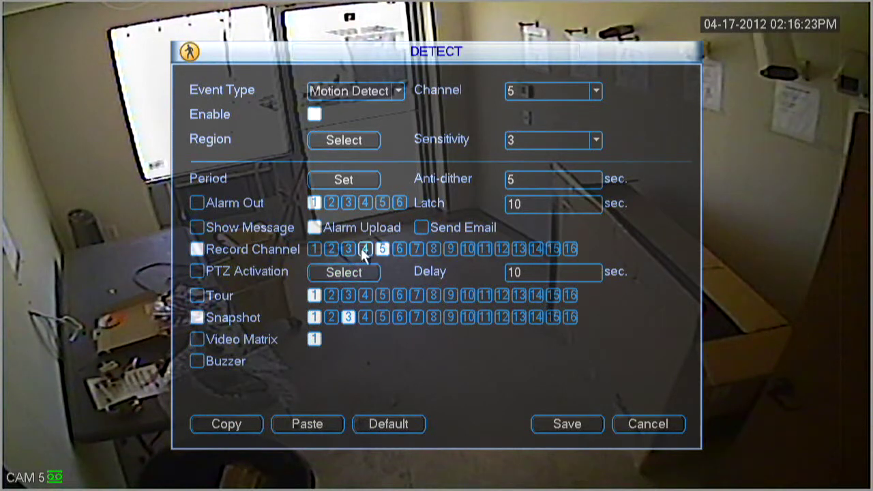
pyautogui.click(351, 148)
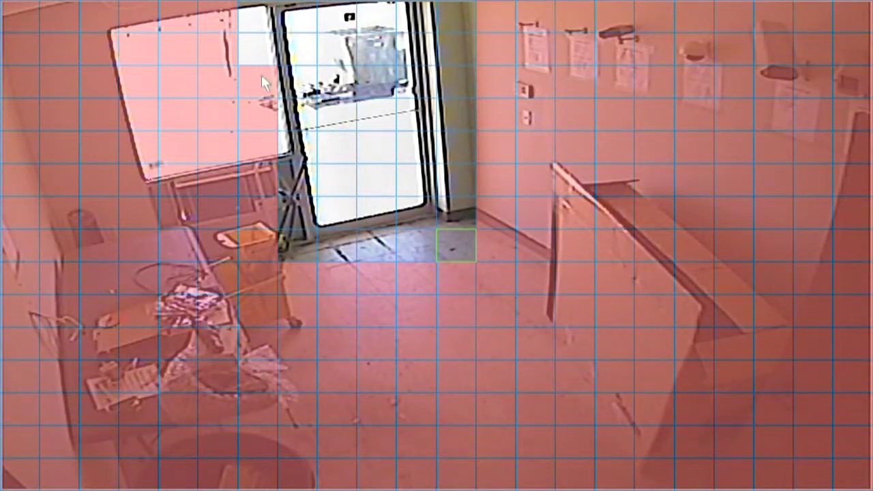
# Step: Clear the upper-left window and doorway cells from CAM 5's red detection grid
pyautogui.moveTo(257, 71)
pyautogui.mouseDown()
pyautogui.moveTo(255, 140)
pyautogui.moveTo(171, 151)
pyautogui.moveTo(123, 184)
pyautogui.moveTo(140, 162)
pyautogui.moveTo(126, 26)
pyautogui.moveTo(249, 73)
pyautogui.mouseUp()
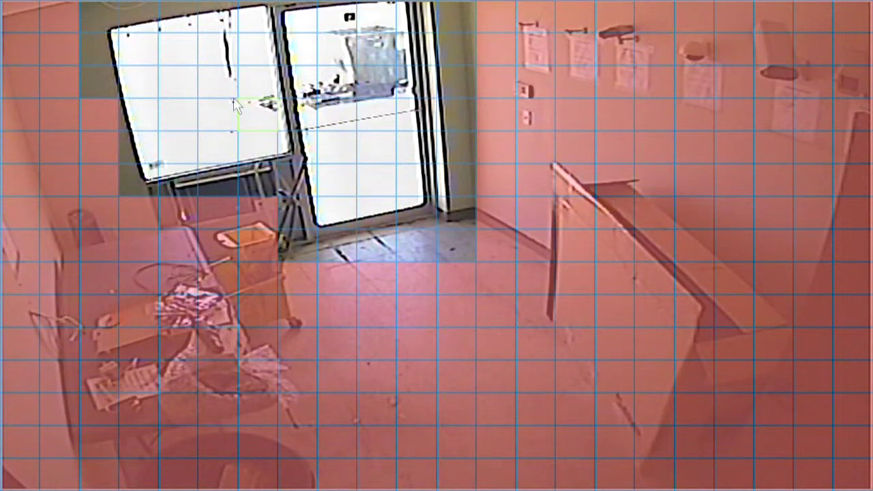
pyautogui.rightClick(238, 80)
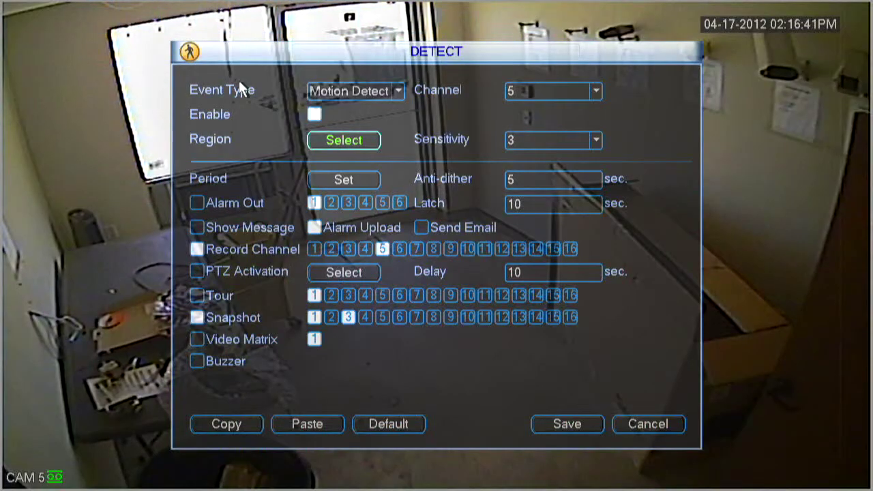
# Step: Save the edited region, exit to CAM 5's live view, and reopen the quick menu
pyautogui.click(561, 426)
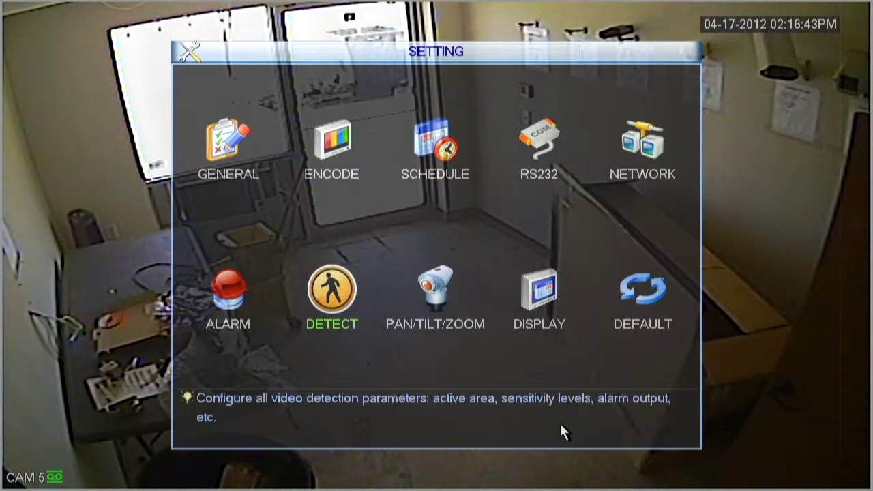
pyautogui.rightClick(440, 239)
pyautogui.rightClick(440, 238)
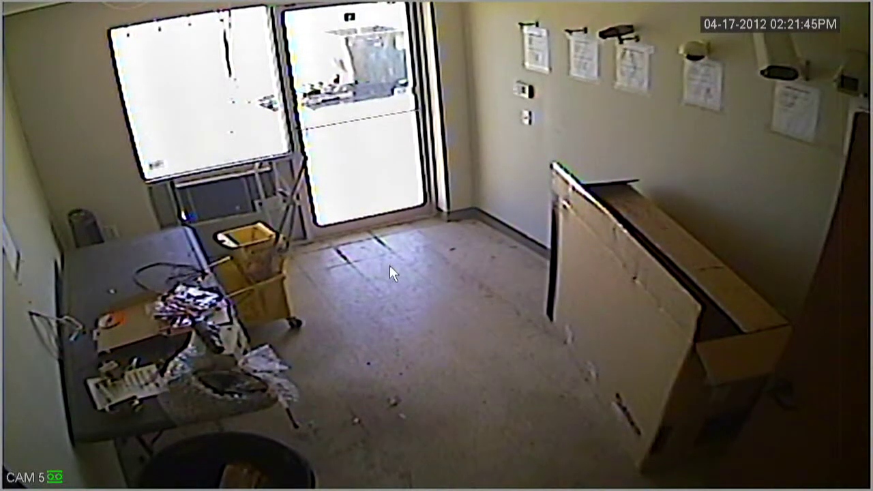
pyautogui.rightClick(314, 172)
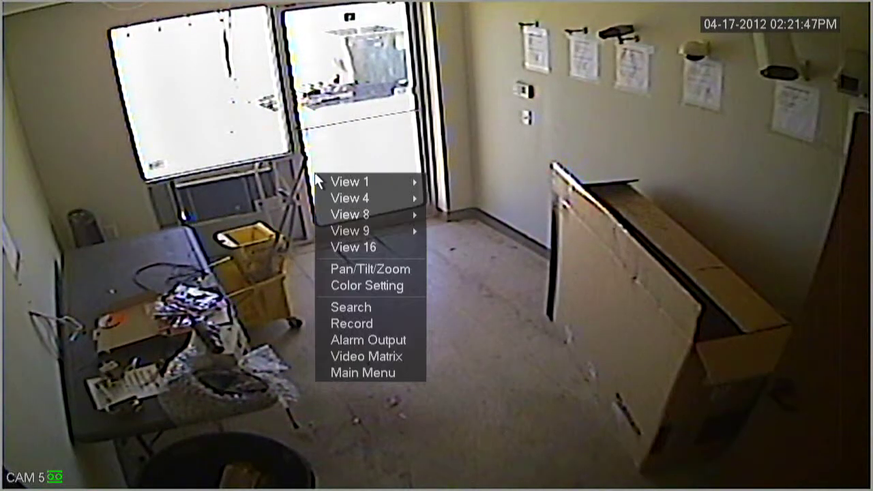
# Step: Reopen CAM 5's region grid and mark the whole picture active, doorway area included
pyautogui.click(387, 375)
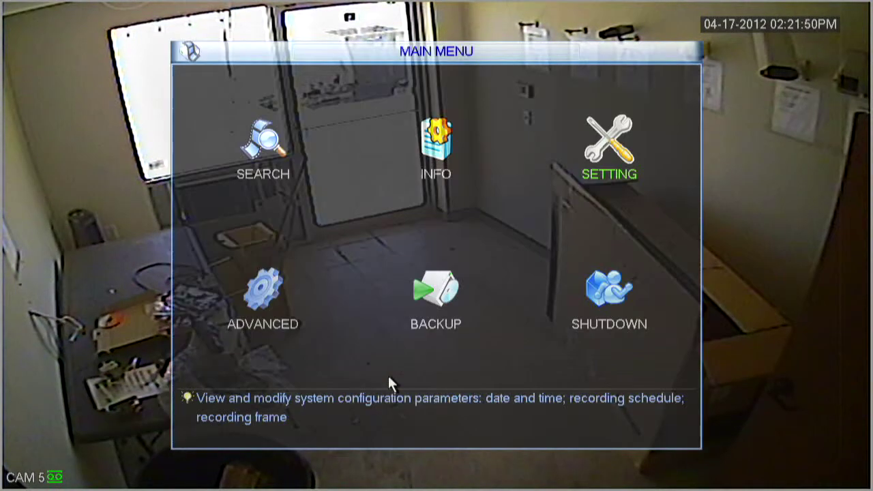
pyautogui.click(594, 175)
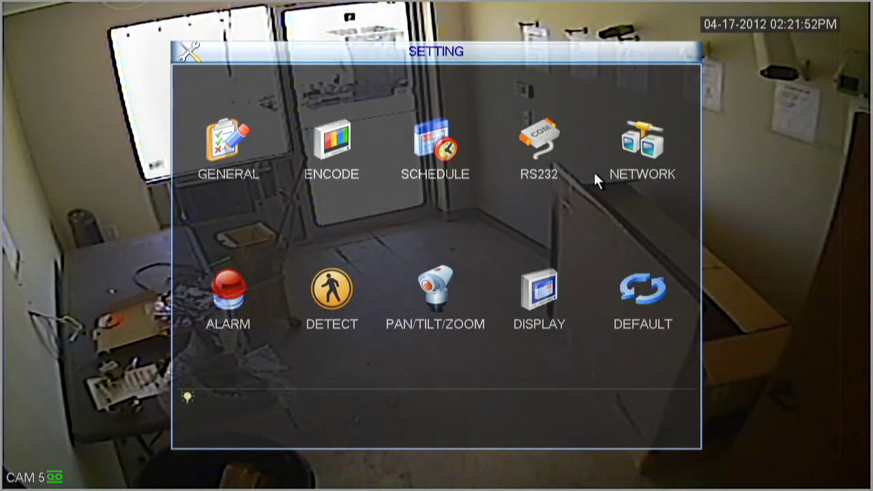
pyautogui.click(338, 293)
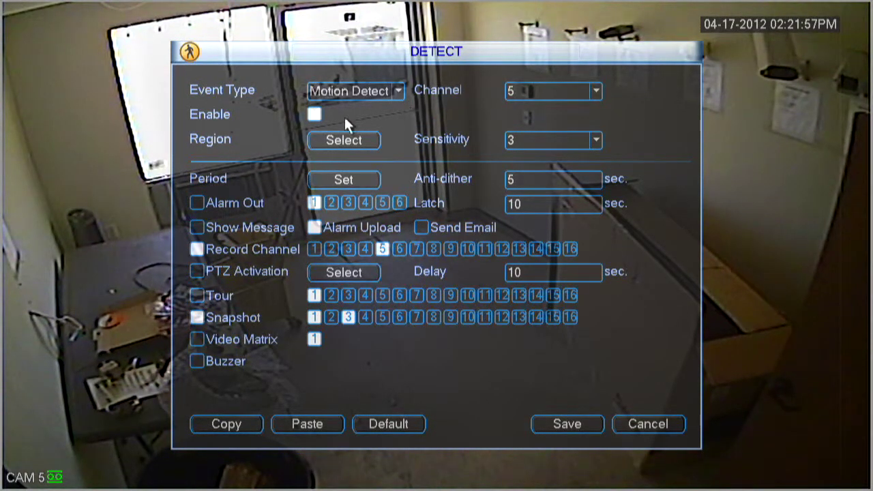
pyautogui.click(343, 146)
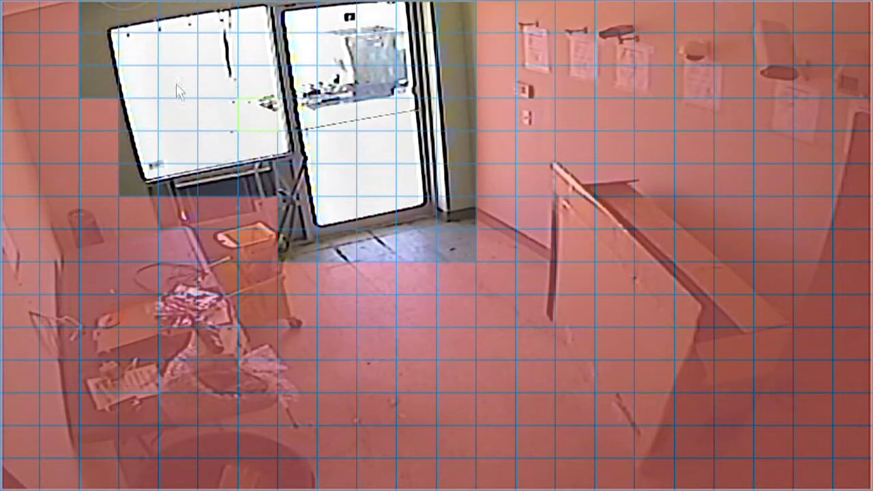
pyautogui.moveTo(100, 27); pyautogui.dragTo(456, 232)
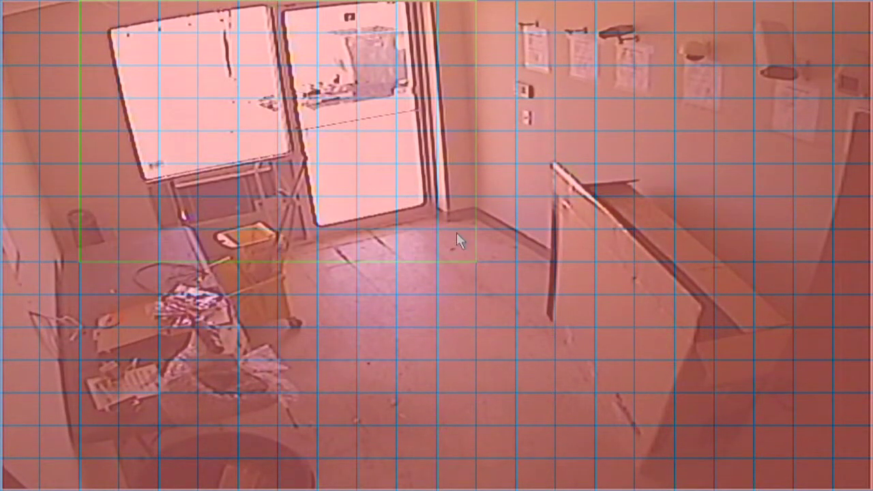
pyautogui.rightClick(456, 235)
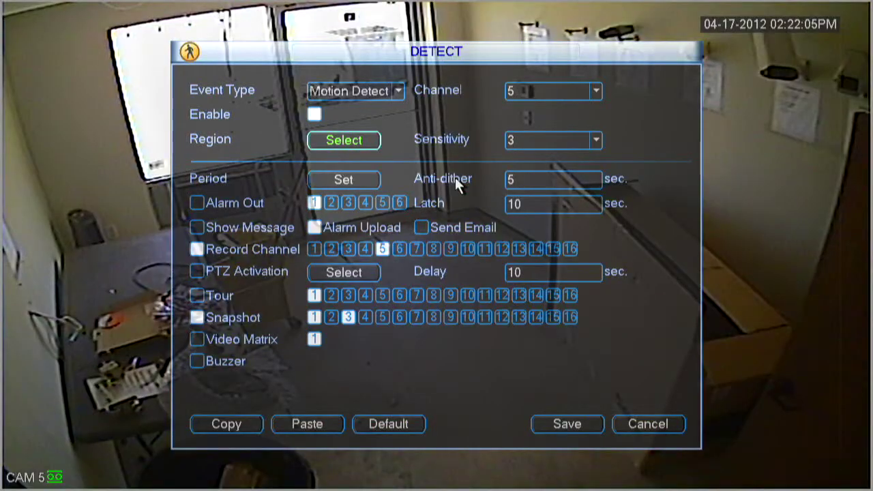
# Step: Save CAM 5's detection settings, exit to live view, and reopen the shortcut menu
pyautogui.click(565, 424)
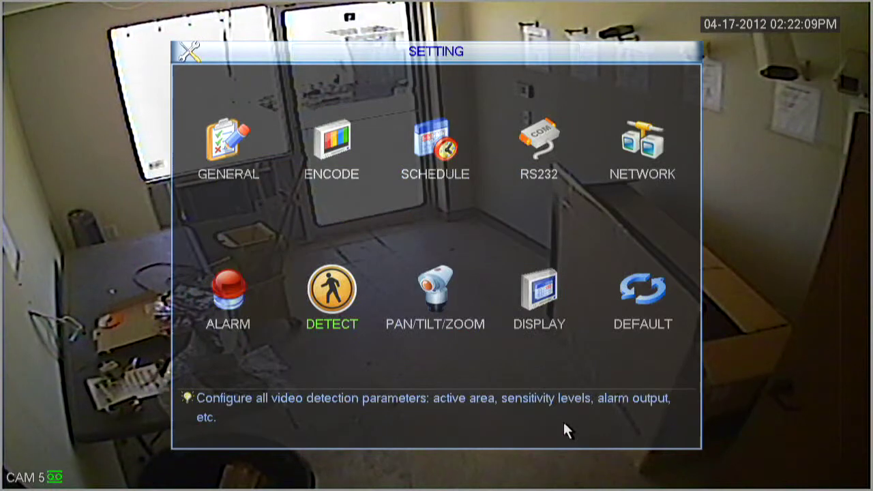
pyautogui.rightClick(526, 382)
pyautogui.rightClick(510, 250)
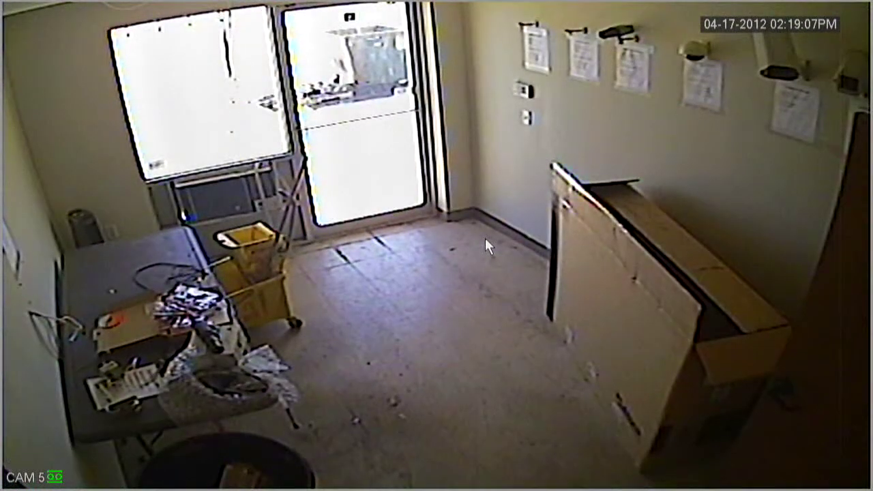
pyautogui.rightClick(380, 195)
pyautogui.moveTo(417, 229)
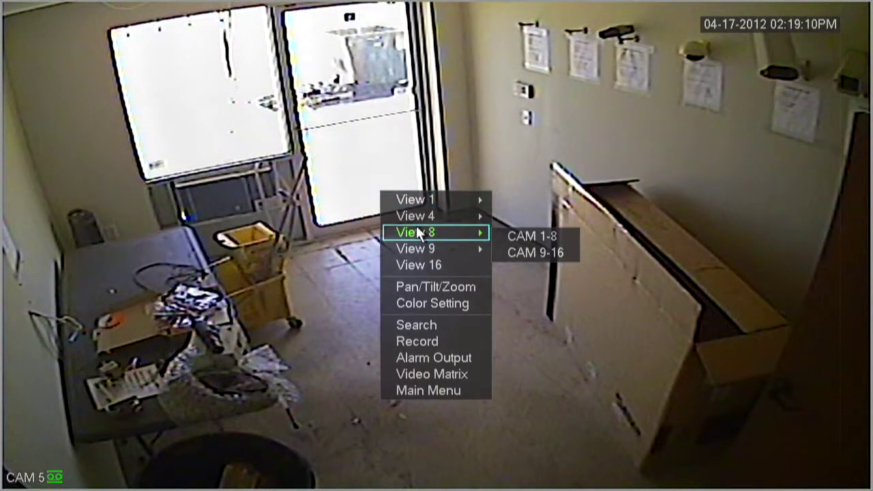
# Step: In Setting > Schedule, choose Channel 5 and apply to All week days
pyautogui.click(458, 389)
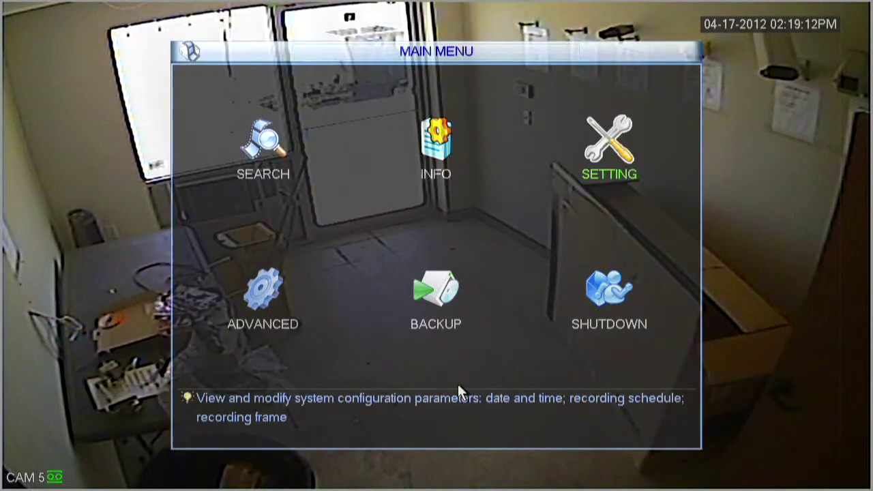
pyautogui.click(590, 159)
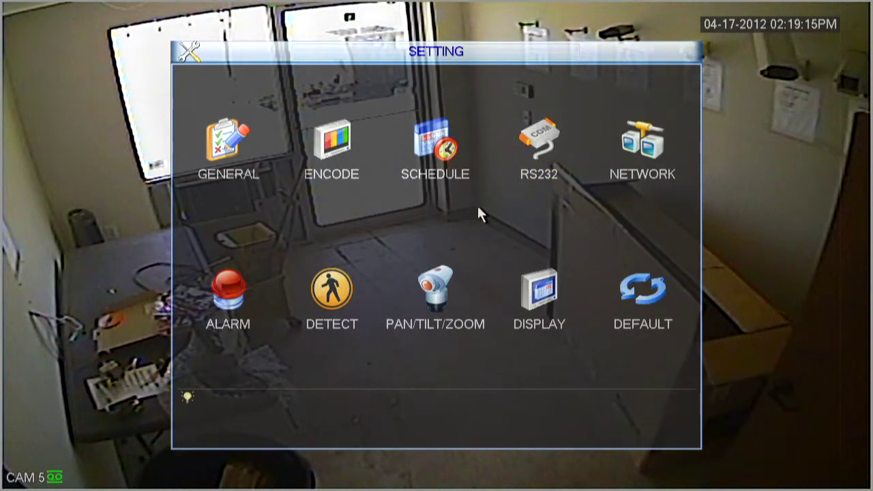
pyautogui.click(428, 157)
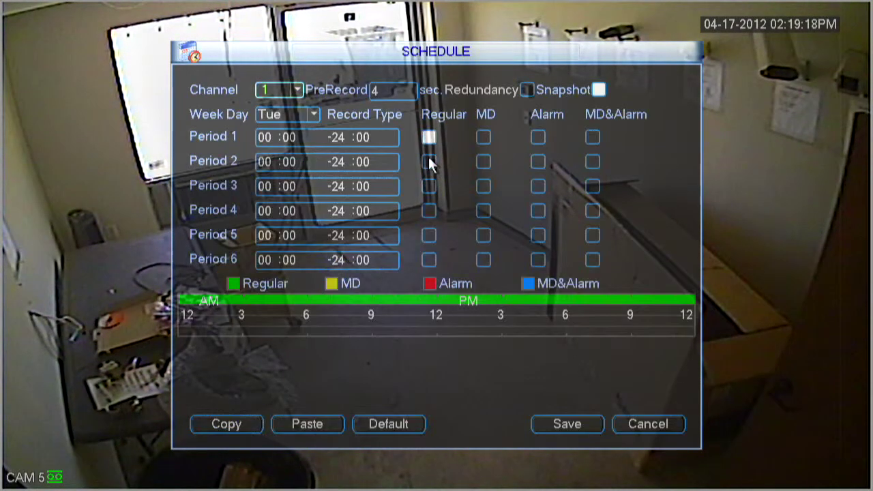
pyautogui.click(296, 87)
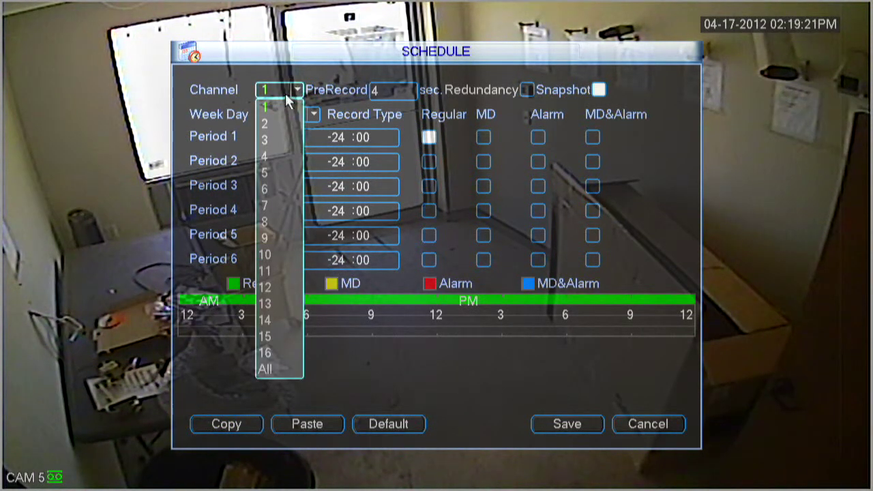
pyautogui.click(270, 170)
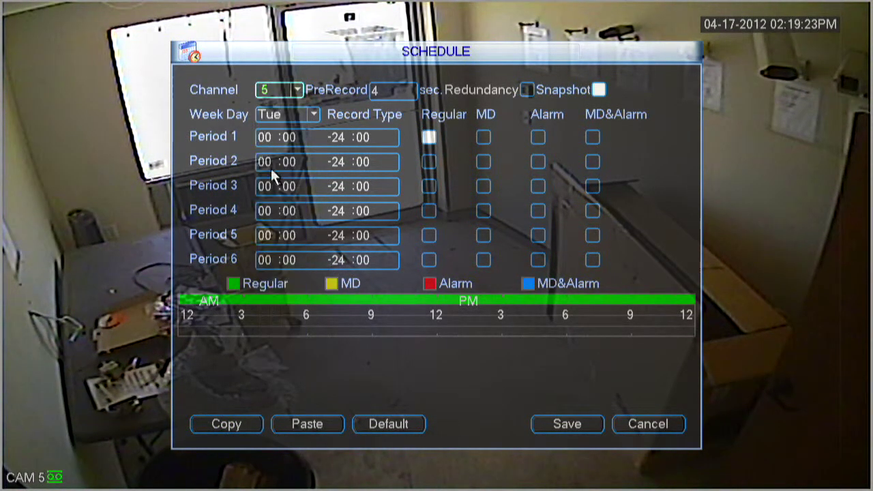
pyautogui.click(314, 116)
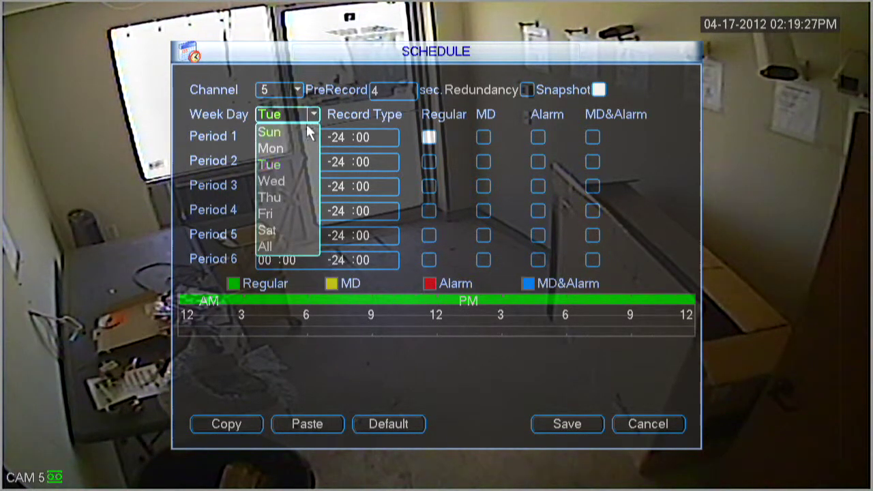
pyautogui.click(266, 246)
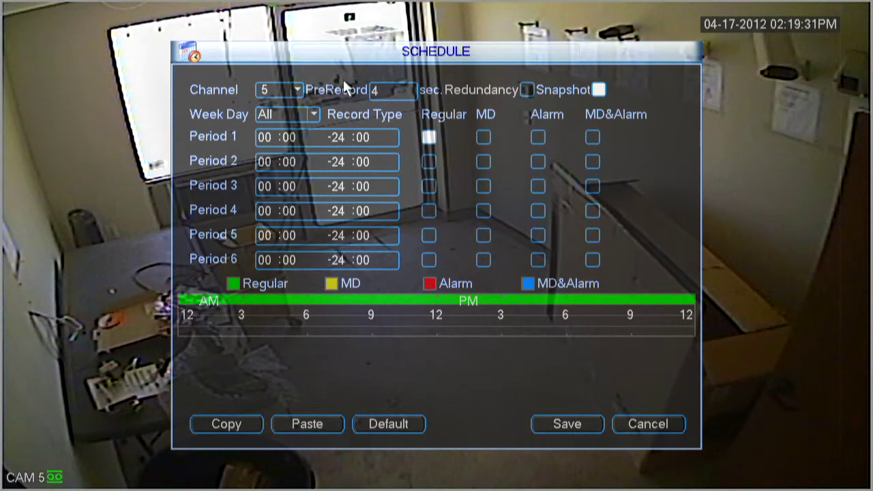
# Step: Keep 4-second pre-record, switch Period 1 from Regular to MD, and save
pyautogui.click(385, 90)
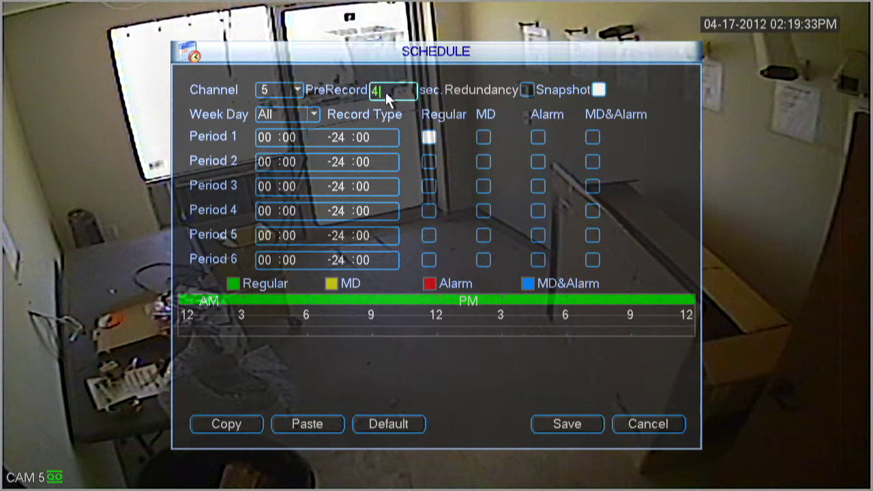
pyautogui.click(366, 110)
pyautogui.click(434, 139)
pyautogui.click(429, 137)
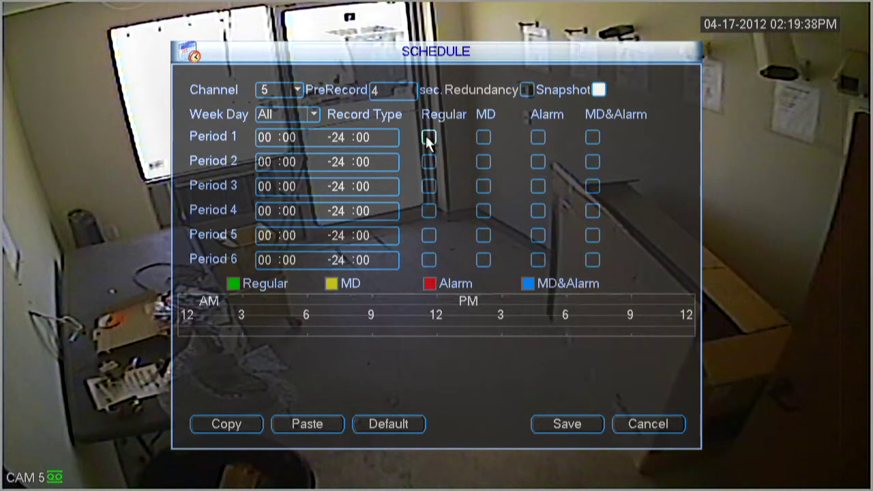
pyautogui.click(482, 139)
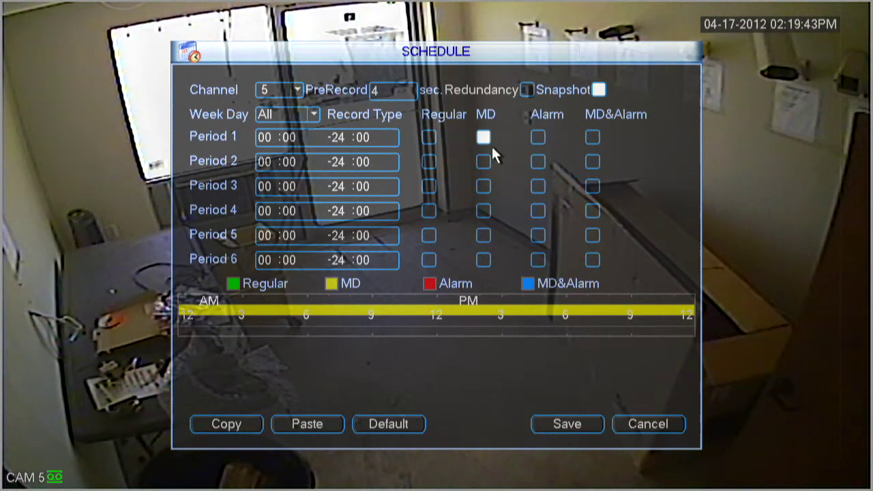
pyautogui.click(566, 421)
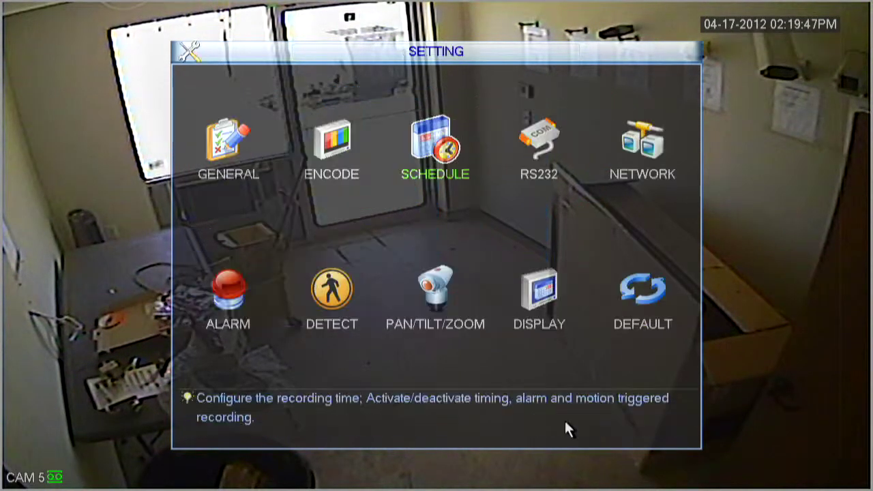
# Step: Exit Setting and Main Menu to CAM 5's live view and reopen its quick menu
pyautogui.rightClick(514, 234)
pyautogui.rightClick(514, 234)
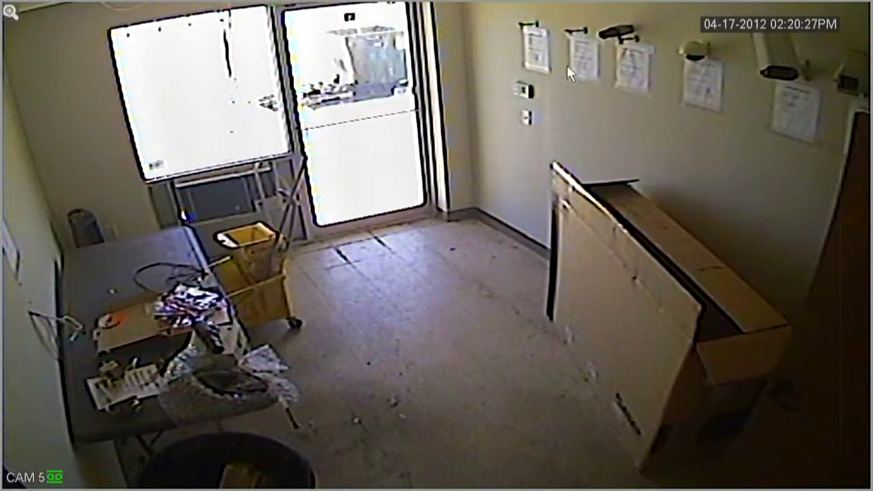
pyautogui.rightClick(398, 172)
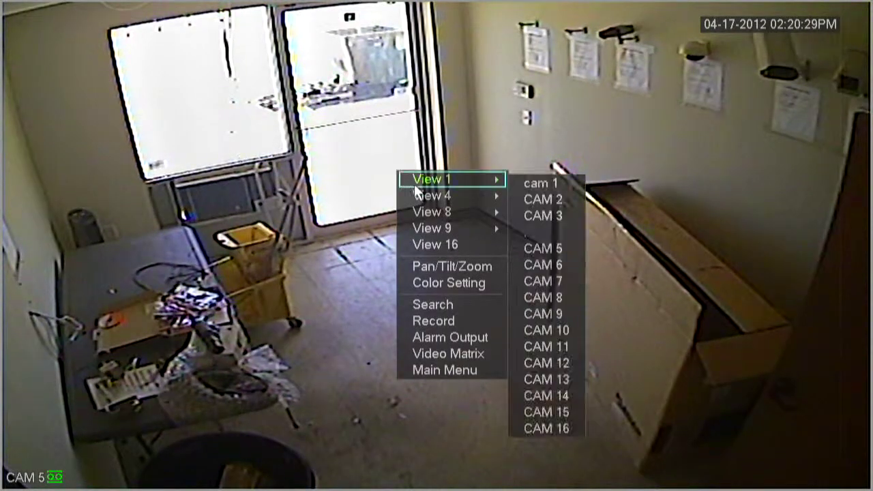
# Step: Set channel 5's record mode from Manual to Schedule and confirm with OK
pyautogui.click(449, 320)
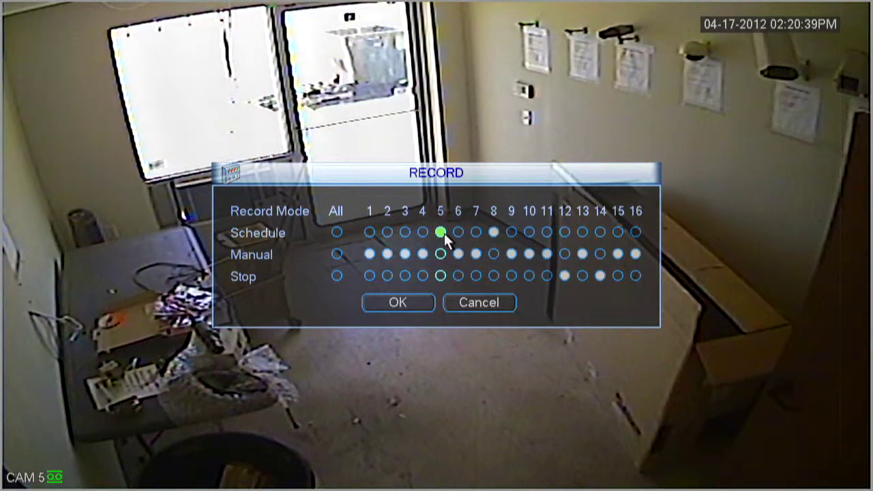
pyautogui.click(391, 302)
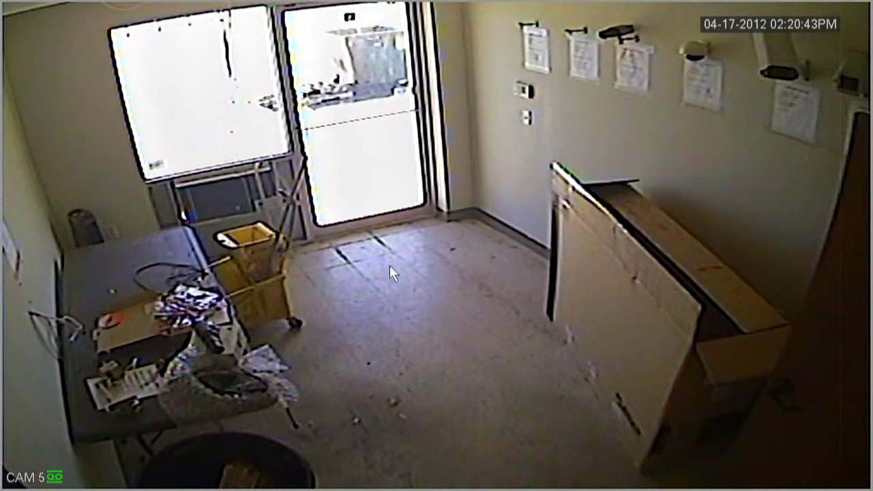